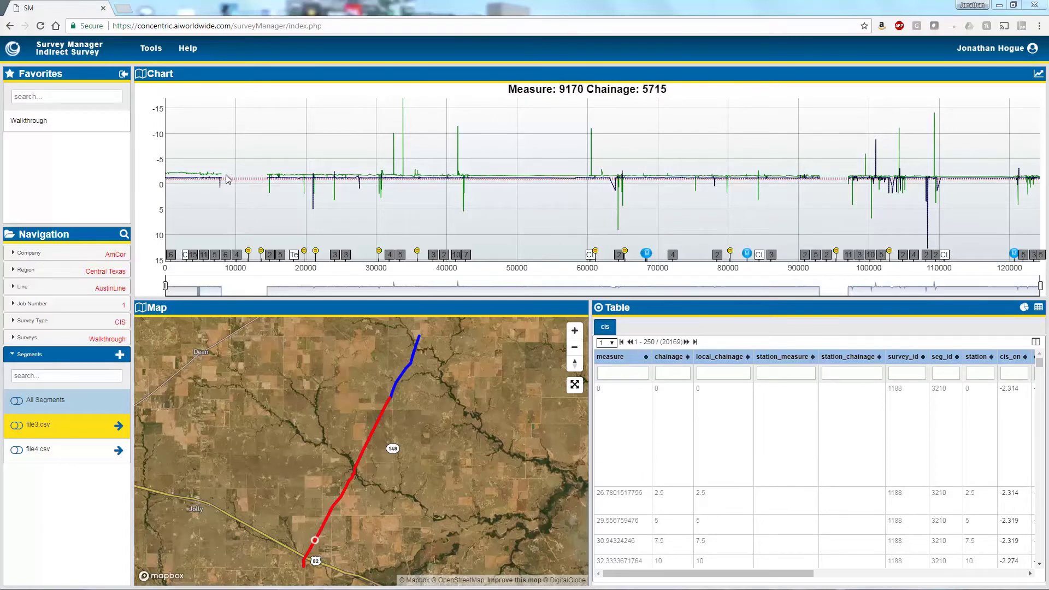
# Step: Zoom the chart to the data end near 8046 and show its '(SKIP) Fence, Line marker' table note
pyautogui.moveTo(217, 177); pyautogui.dragTo(272, 178)
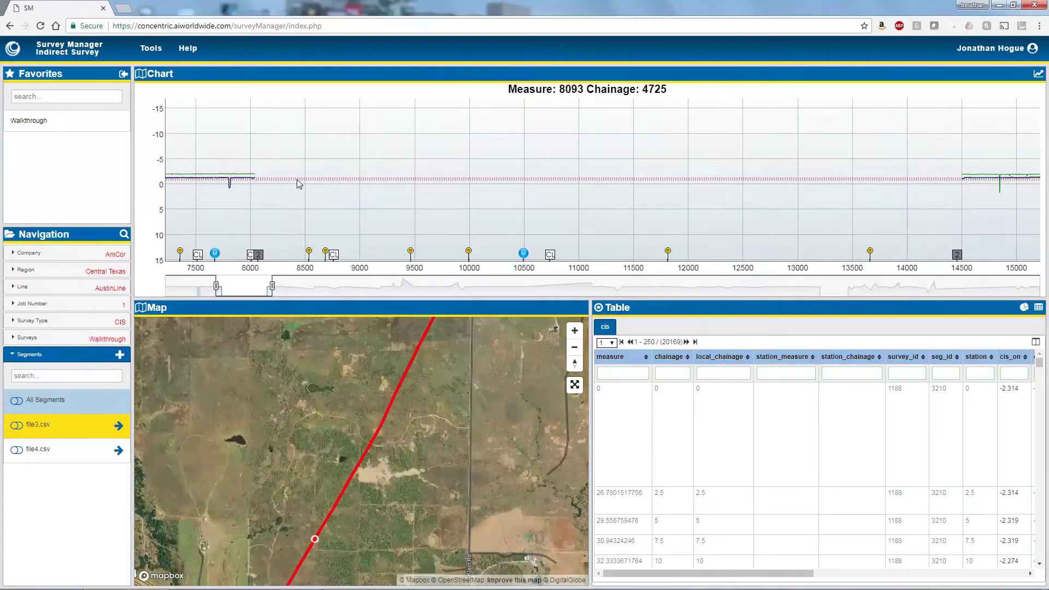
pyautogui.moveTo(251, 182); pyautogui.dragTo(257, 184)
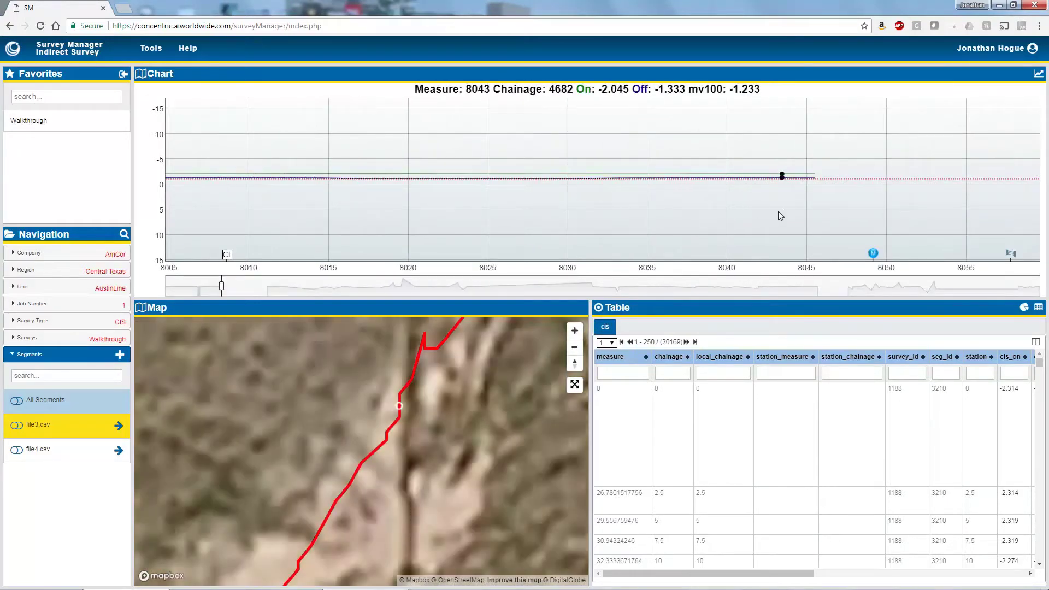
pyautogui.click(818, 186)
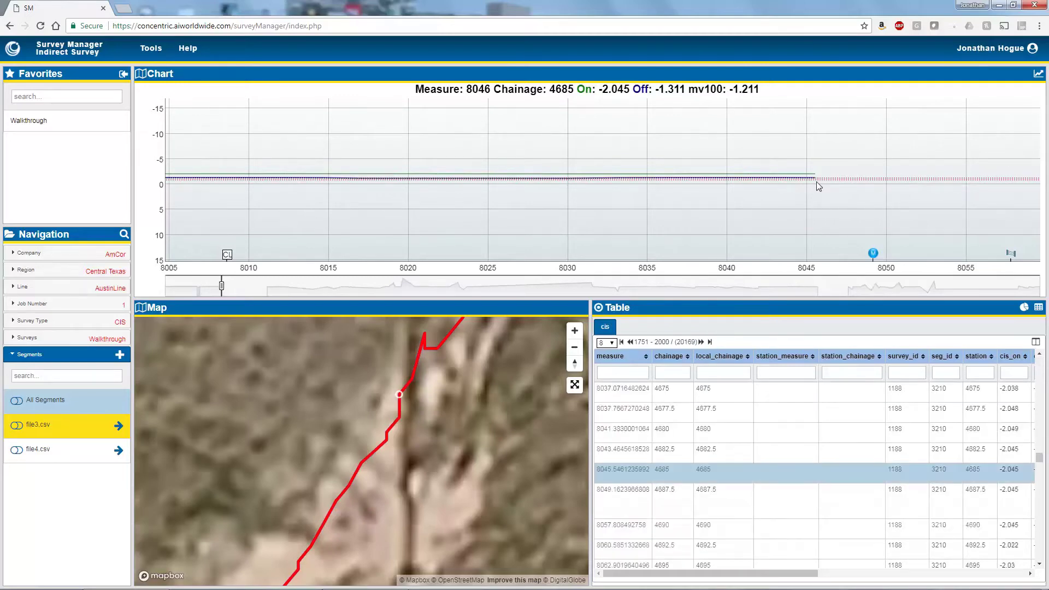
pyautogui.moveTo(799, 574); pyautogui.dragTo(909, 575)
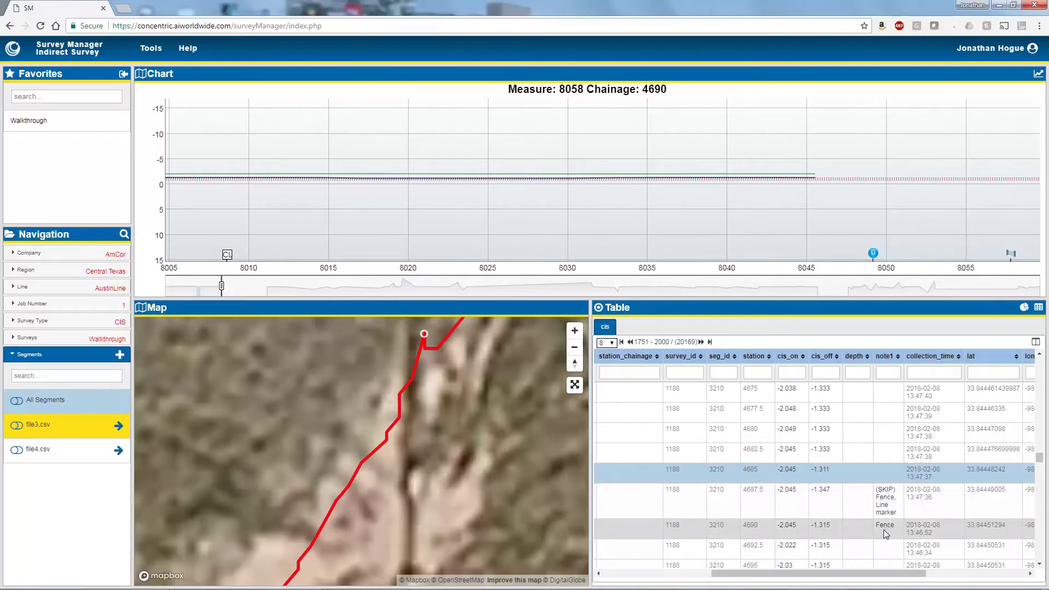
# Step: Inspect the 14000–14500 gap and station 9835's '(SKIP) Line marker, Fence' row, then reset the chart
pyautogui.doubleClick(814, 195)
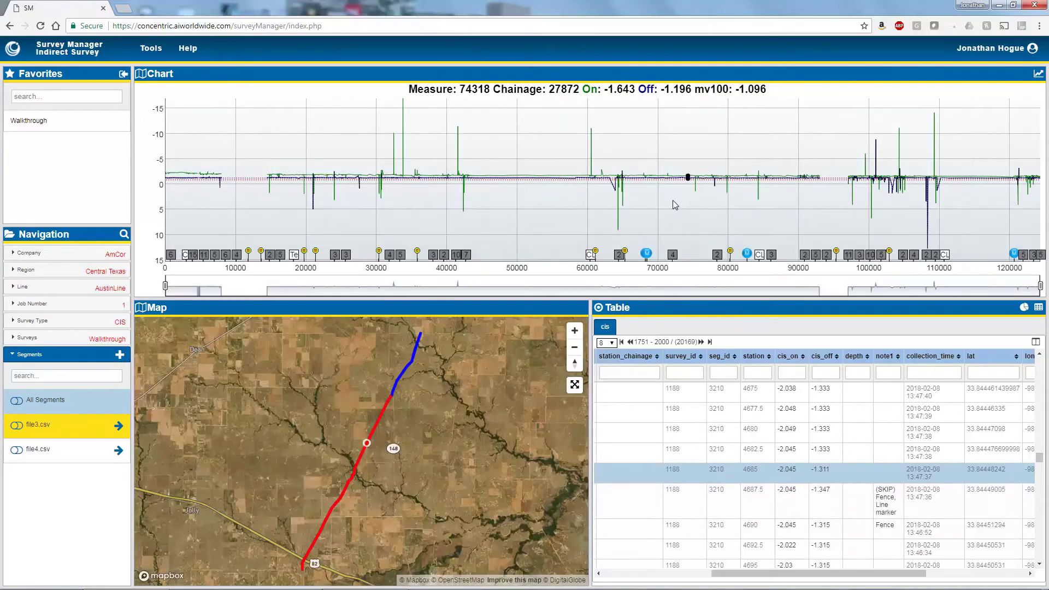
pyautogui.moveTo(260, 182); pyautogui.dragTo(276, 182)
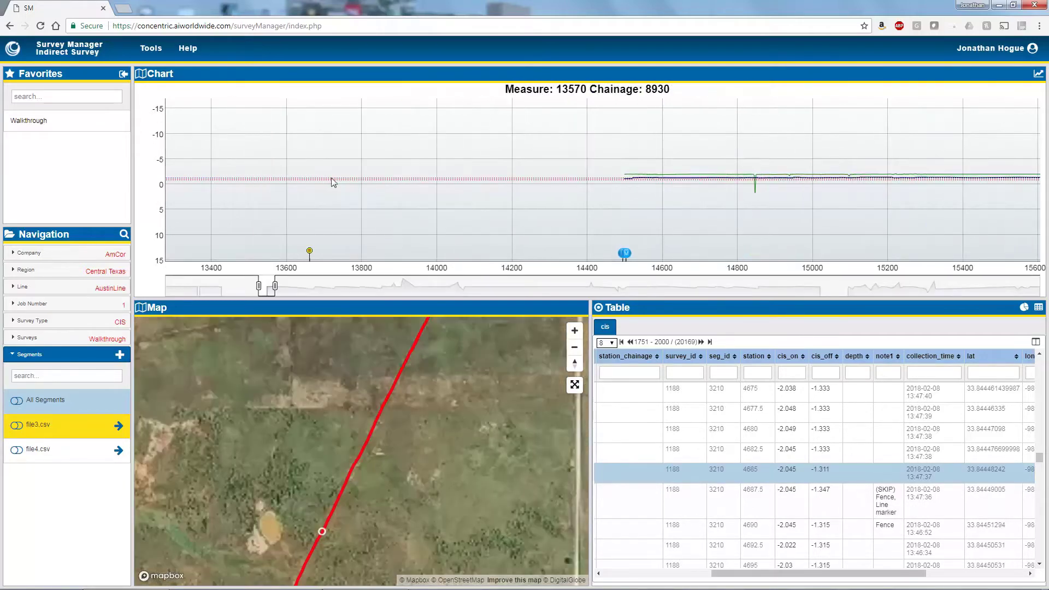
pyautogui.click(625, 180)
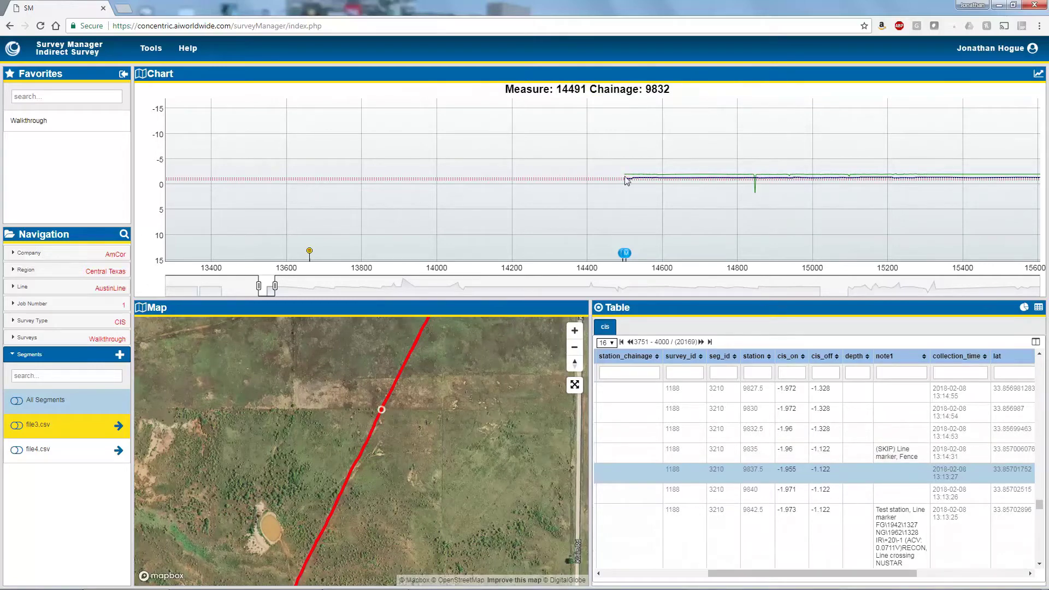
pyautogui.moveTo(634, 184); pyautogui.dragTo(435, 192)
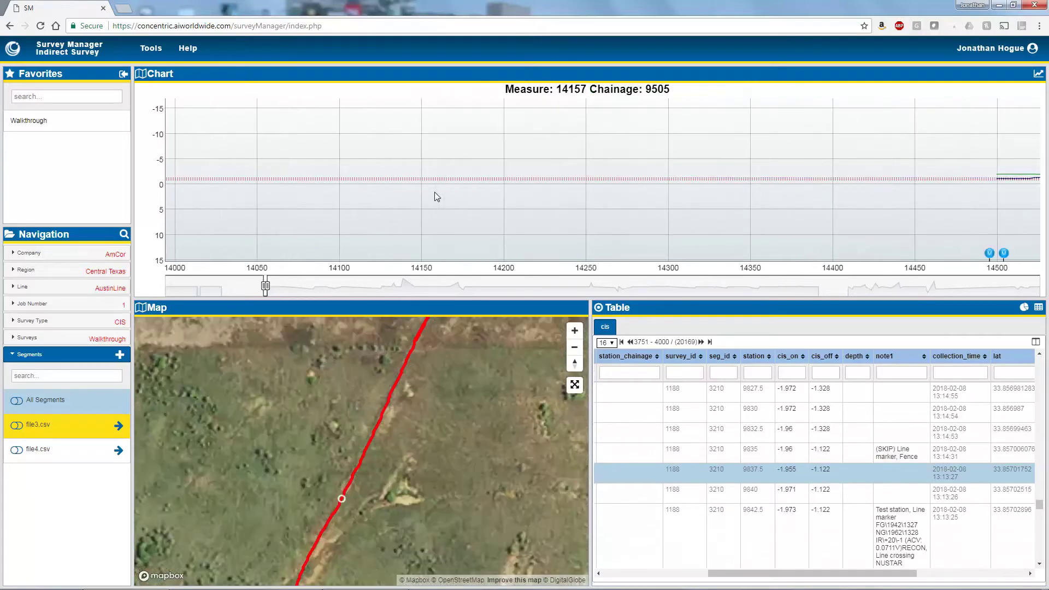
pyautogui.doubleClick(435, 193)
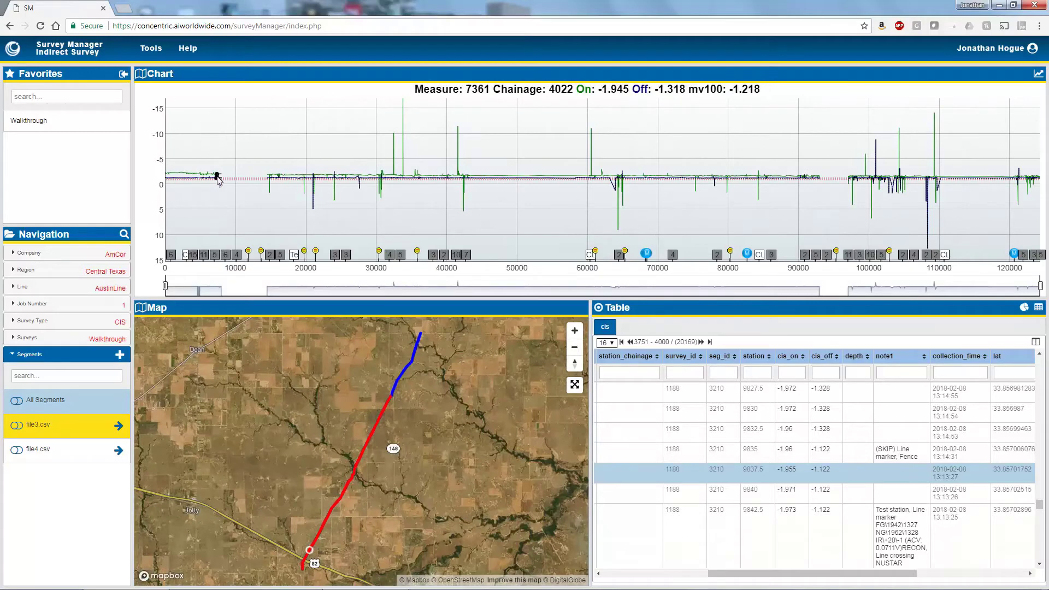
# Step: Zoom the chart to 7100–8600 around the 8046 data end, with the map zoomed out two levels
pyautogui.moveTo(217, 176); pyautogui.dragTo(228, 177)
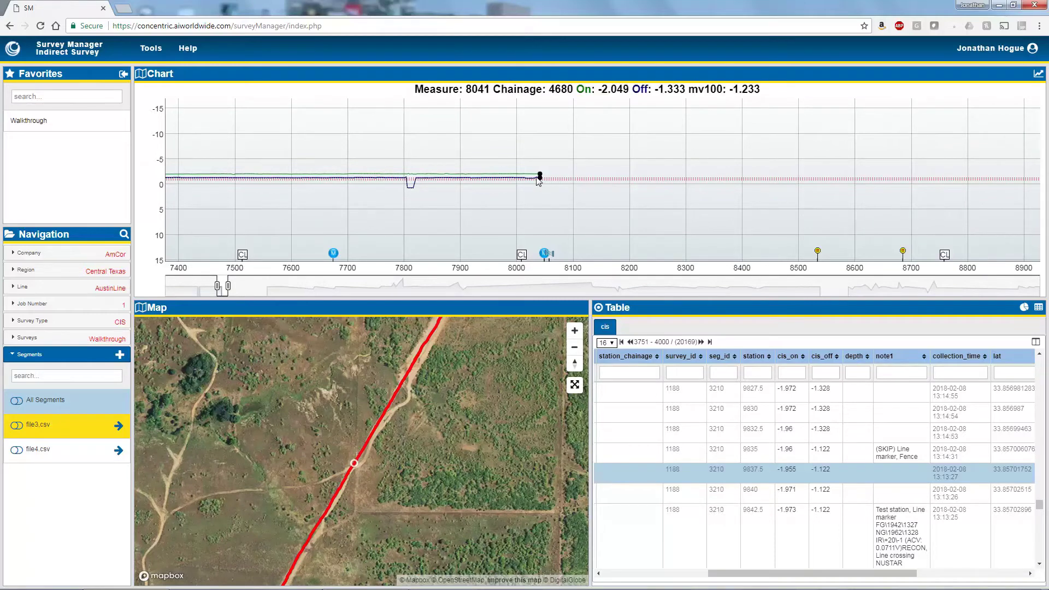
pyautogui.moveTo(537, 181); pyautogui.dragTo(553, 179)
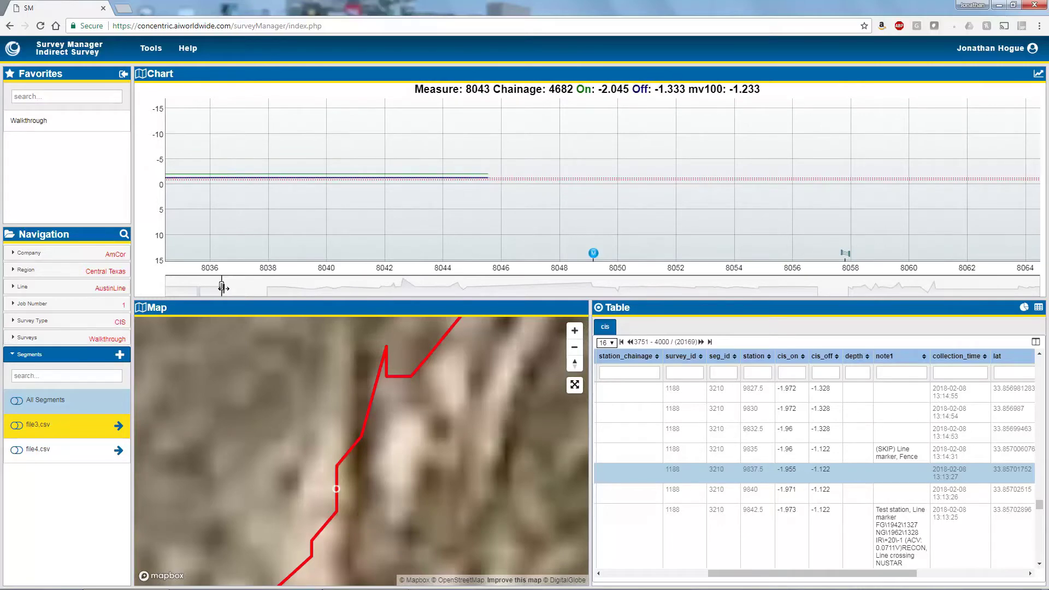
pyautogui.click(578, 350)
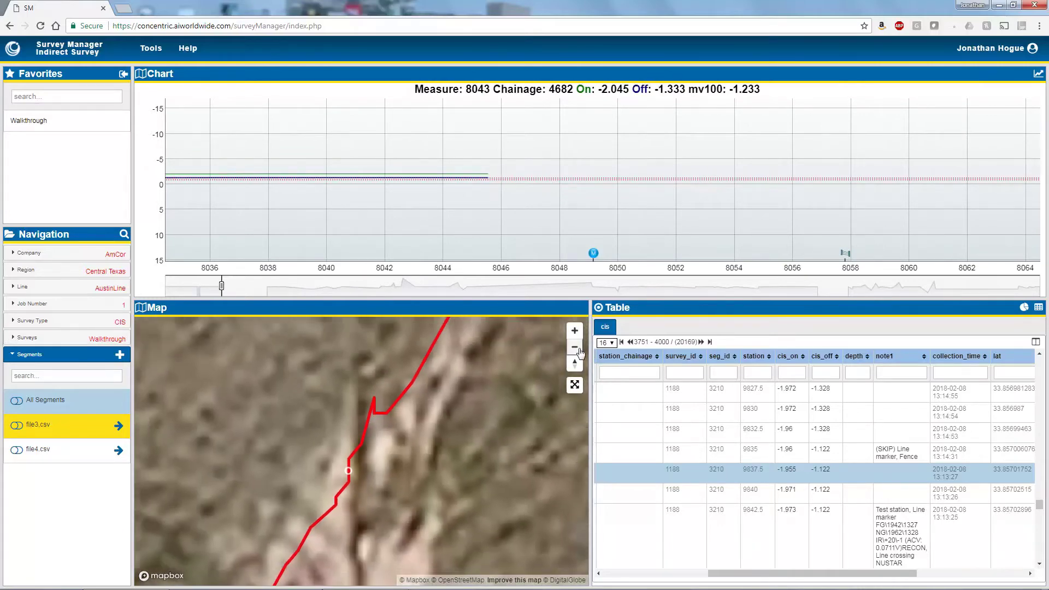
pyautogui.click(578, 348)
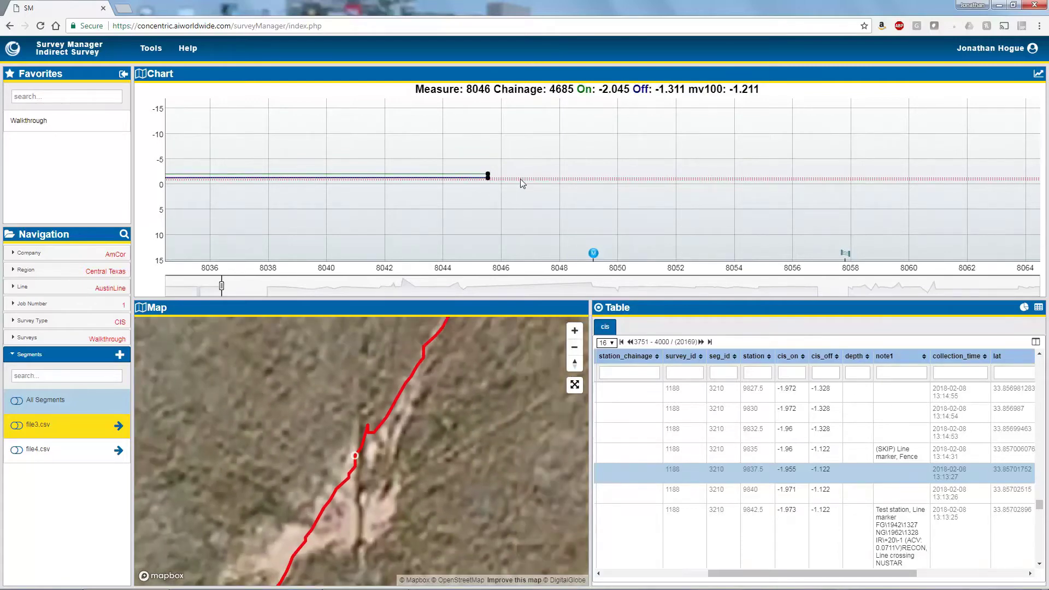
pyautogui.doubleClick(513, 179)
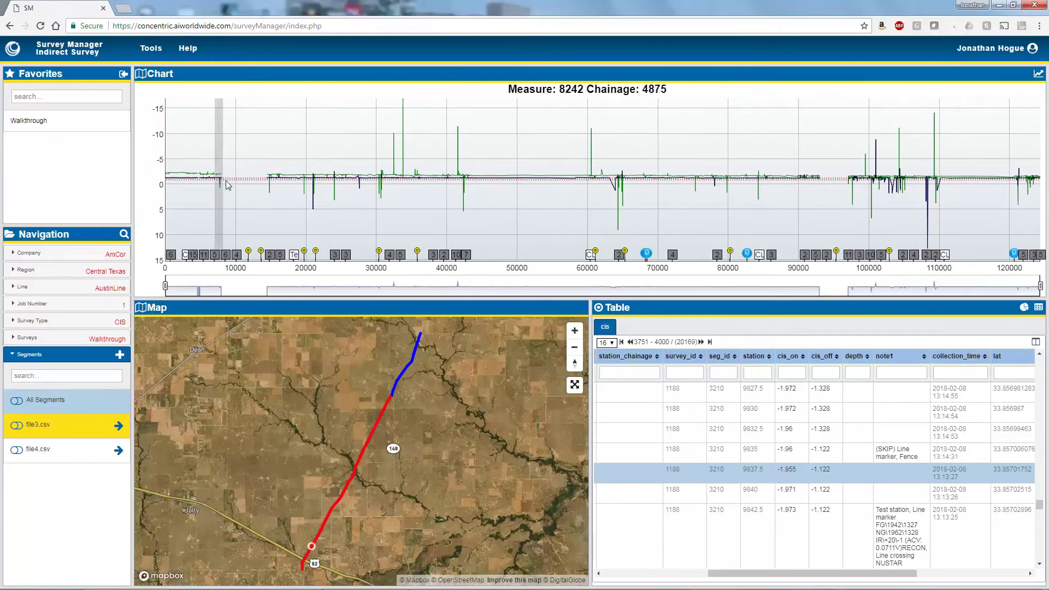
pyautogui.moveTo(226, 181); pyautogui.dragTo(226, 180)
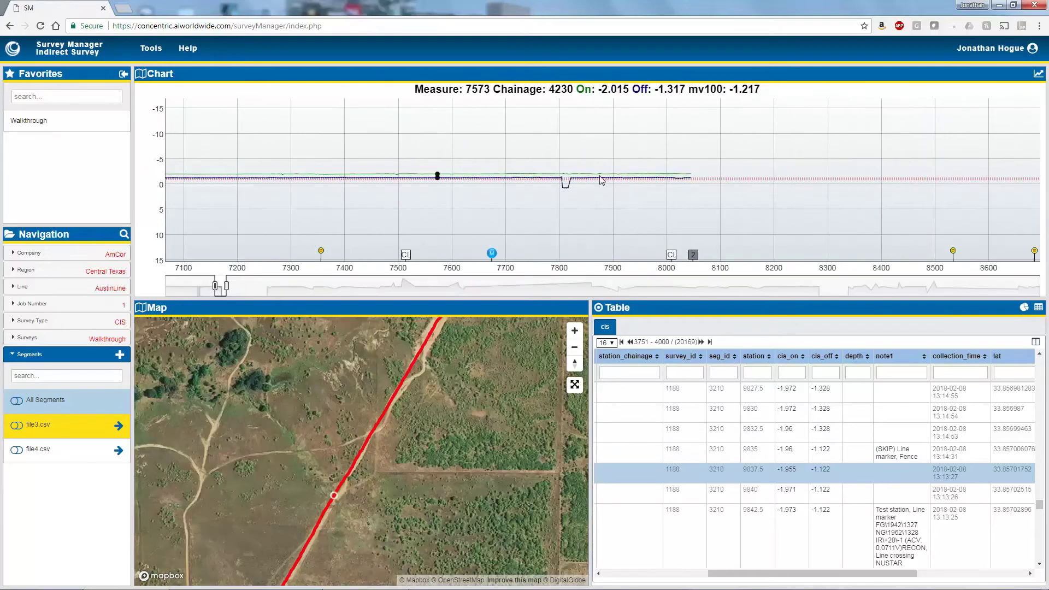
# Step: Add an 'sm skip end' comment on the chart at measure 8086, just past the data end
pyautogui.rightClick(713, 180)
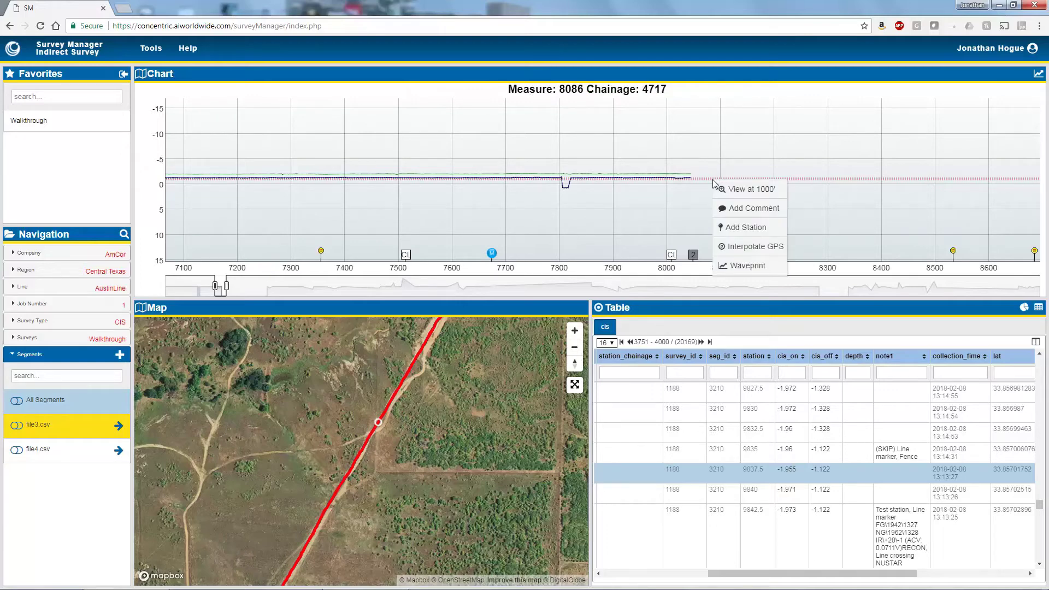
pyautogui.click(721, 210)
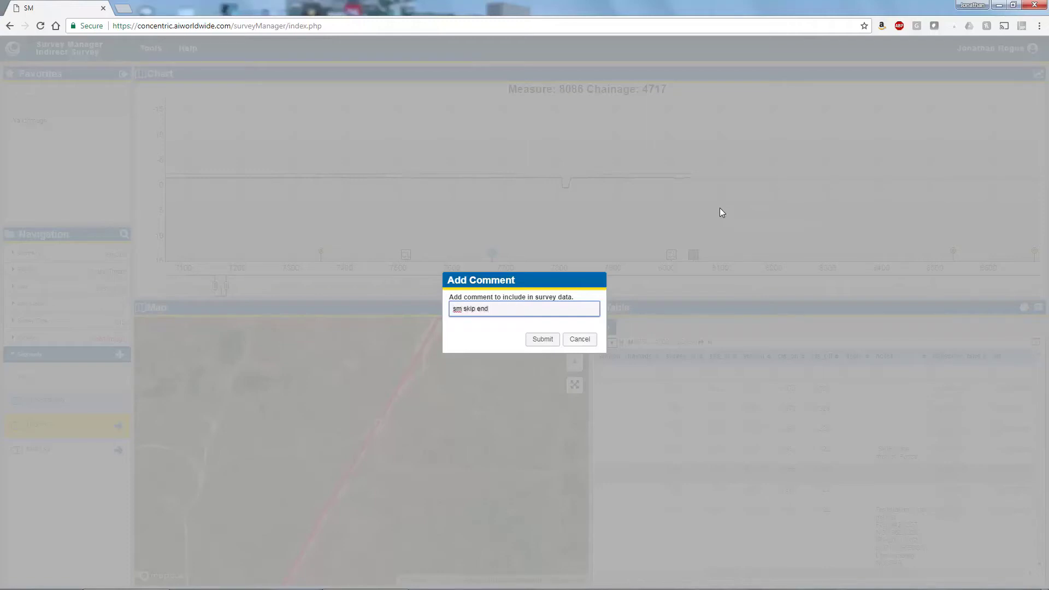
pyautogui.click(543, 340)
pyautogui.click(585, 339)
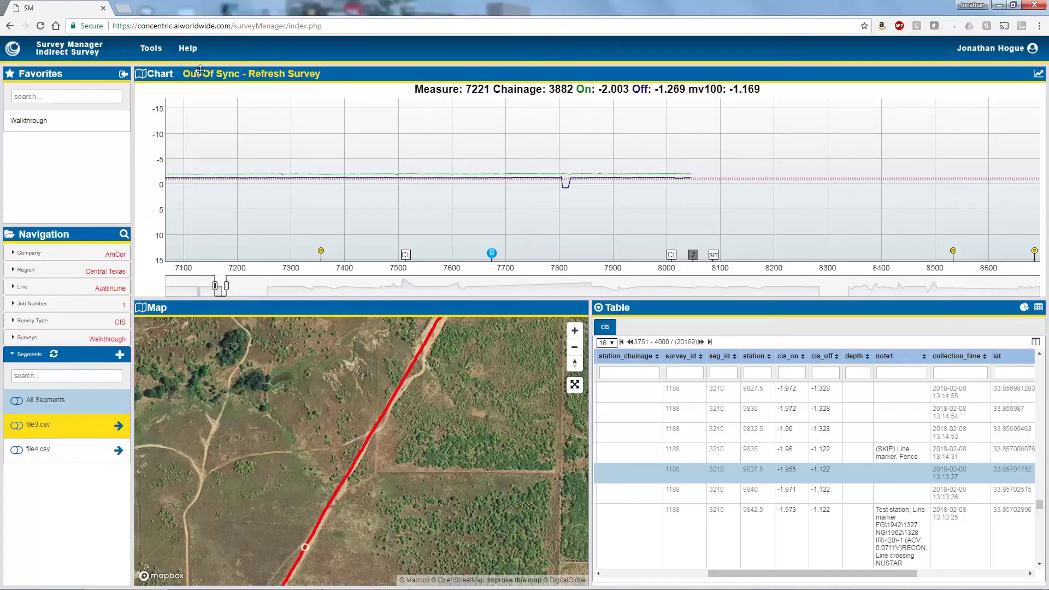
# Step: Refresh the survey and add an 'sm skip end' comment at measure 14544 in the 13900–15400 view
pyautogui.click(53, 354)
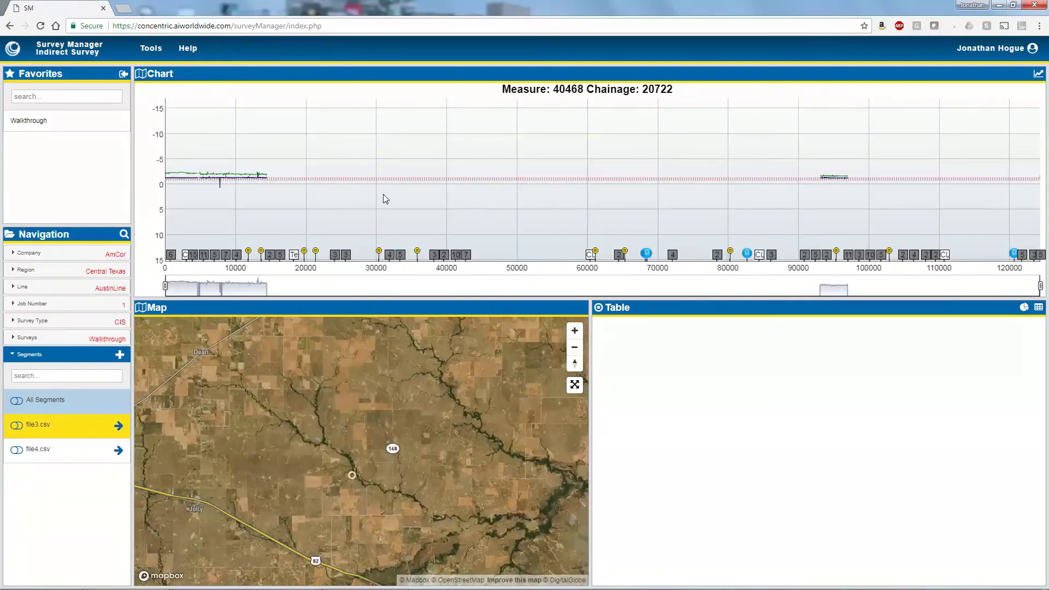
pyautogui.click(274, 180)
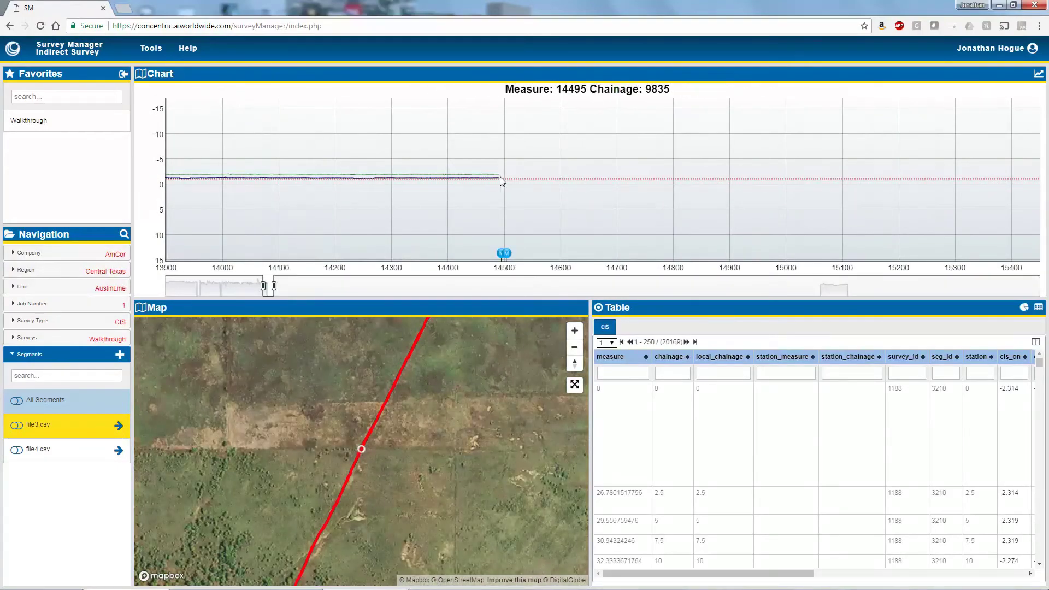
pyautogui.rightClick(528, 176)
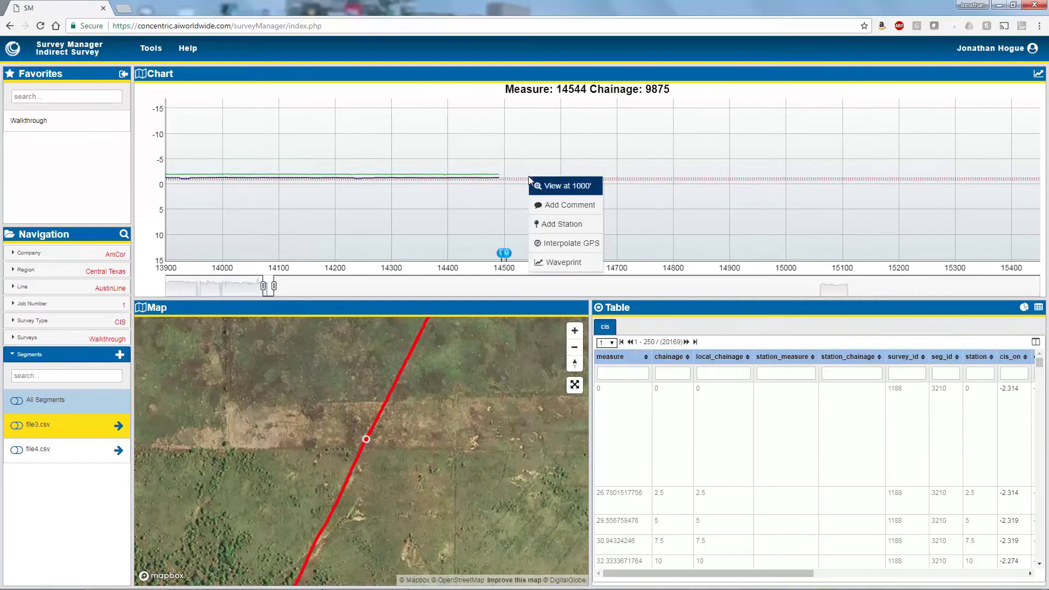
pyautogui.click(553, 208)
pyautogui.write('sm skip end')
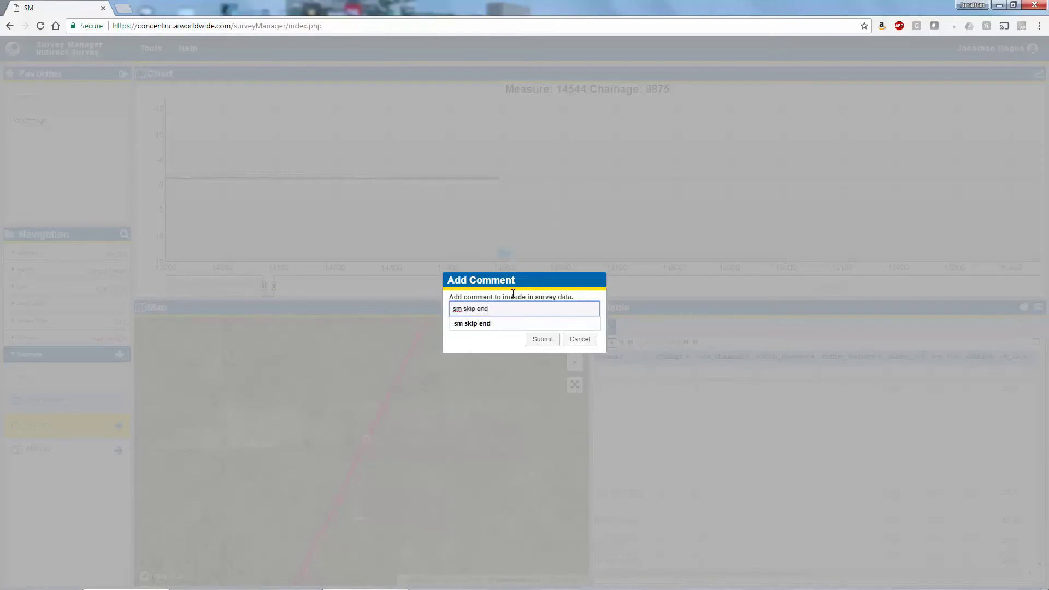
pyautogui.click(545, 340)
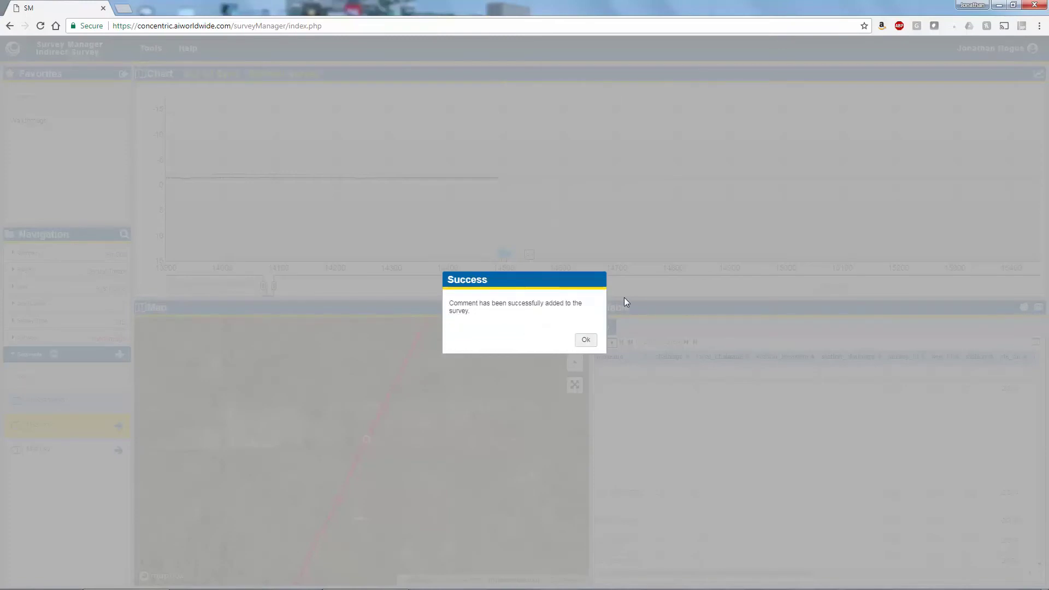
pyautogui.click(579, 343)
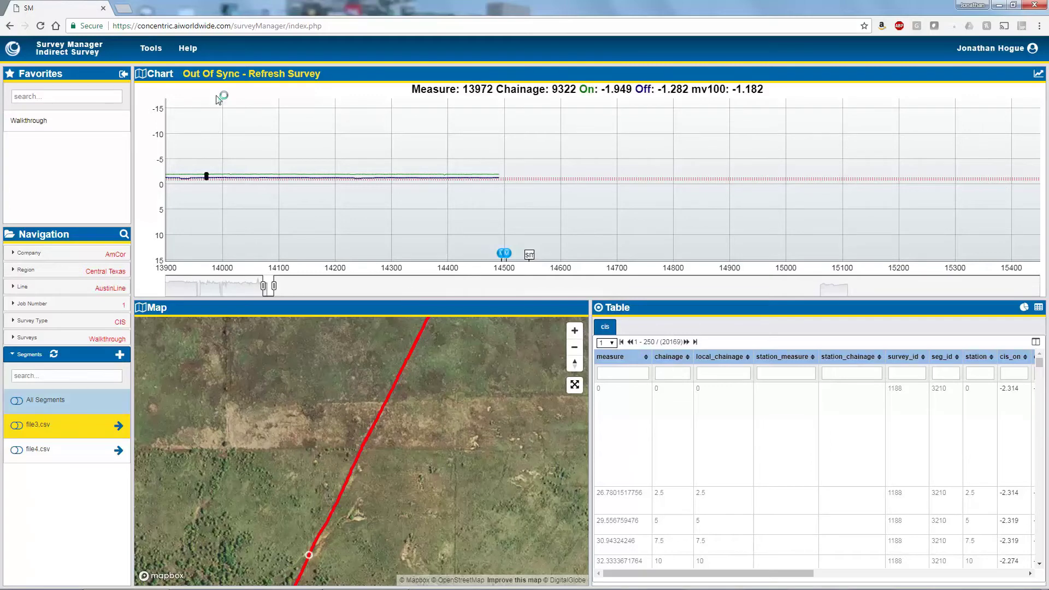
# Step: Refresh the survey and narrow the chart to measures 60320–60470 around the CL marker
pyautogui.click(53, 355)
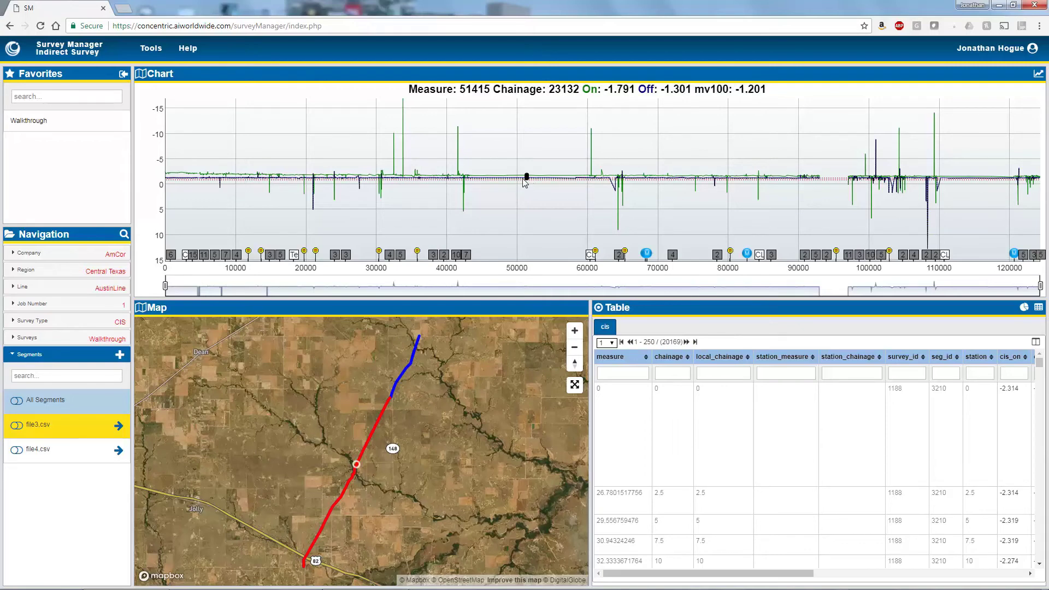
pyautogui.moveTo(493, 179); pyautogui.dragTo(552, 176)
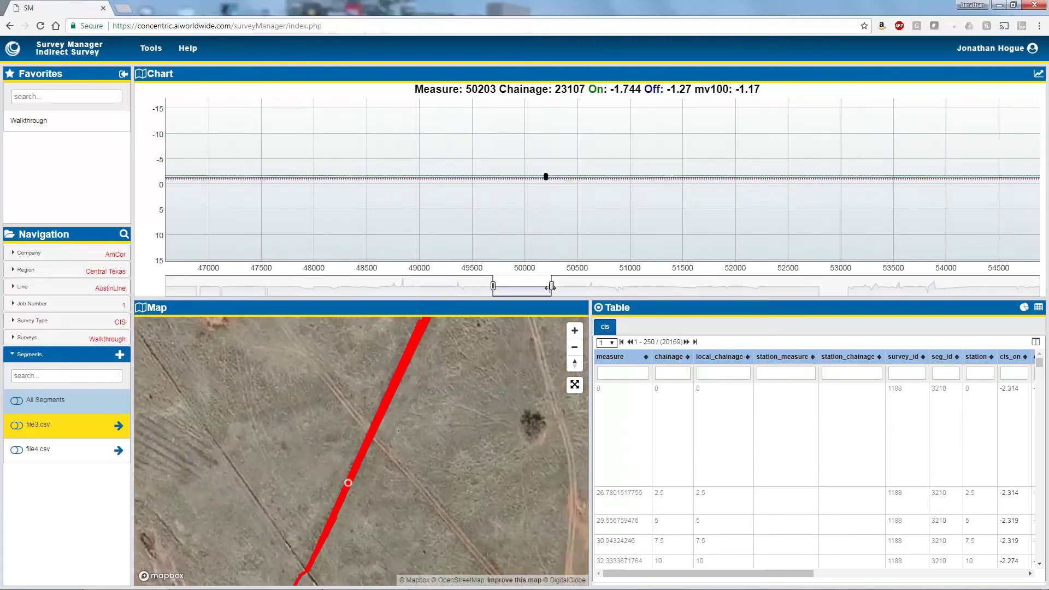
pyautogui.moveTo(551, 287); pyautogui.dragTo(624, 285)
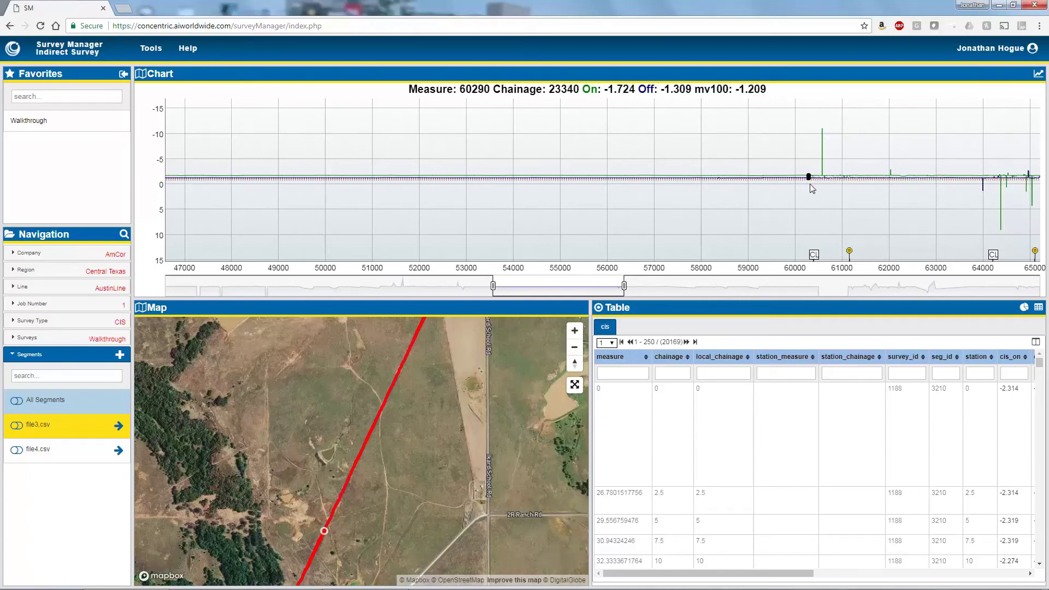
pyautogui.moveTo(810, 185); pyautogui.dragTo(818, 183)
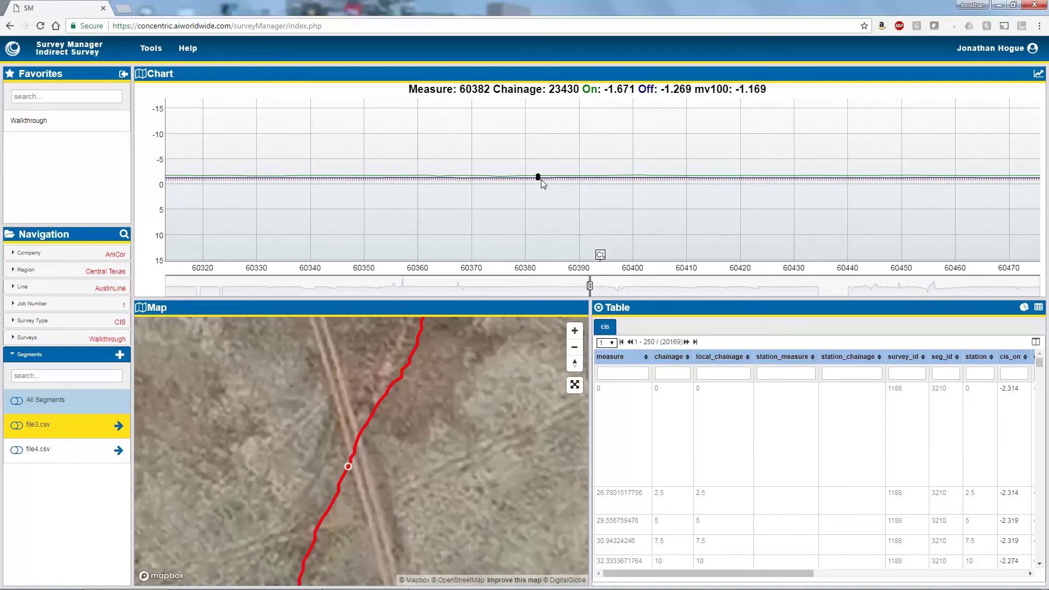
# Step: Set the stretch from about measure 60383 to 60398 as a skip region
pyautogui.moveTo(541, 179); pyautogui.dragTo(656, 179)
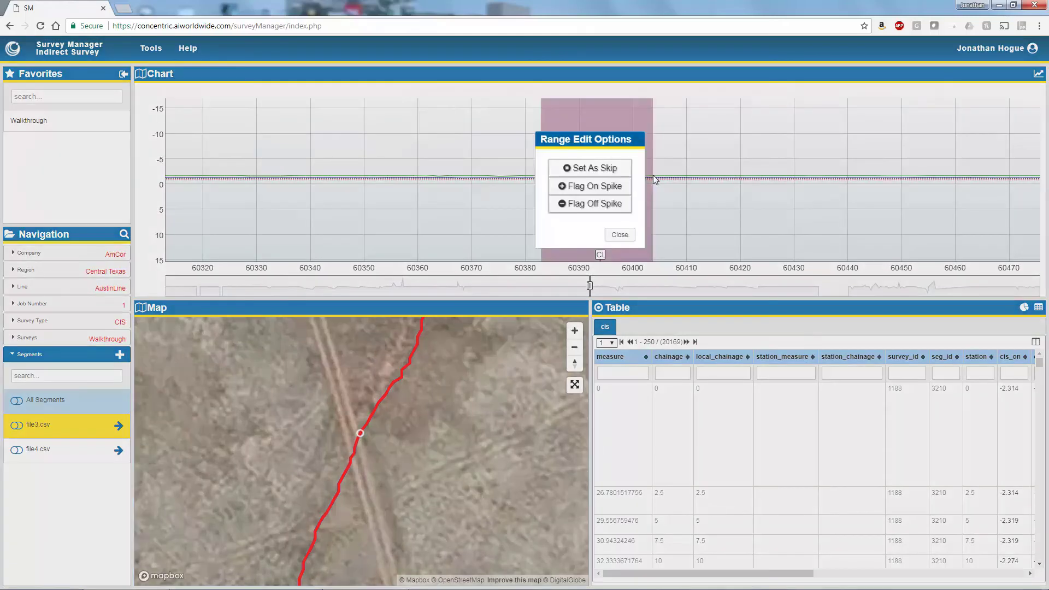
pyautogui.click(590, 174)
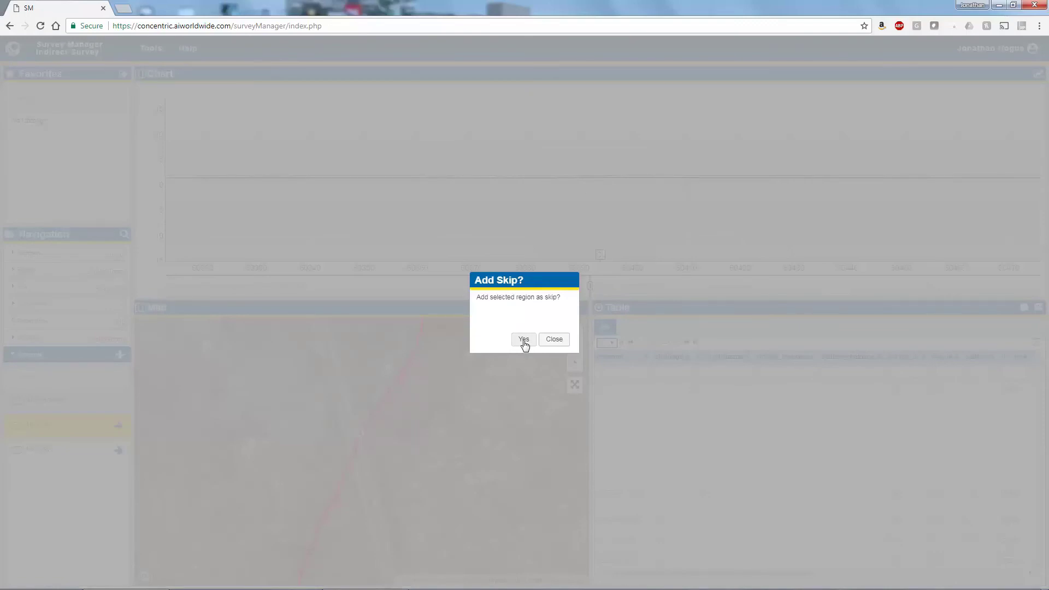
pyautogui.click(524, 339)
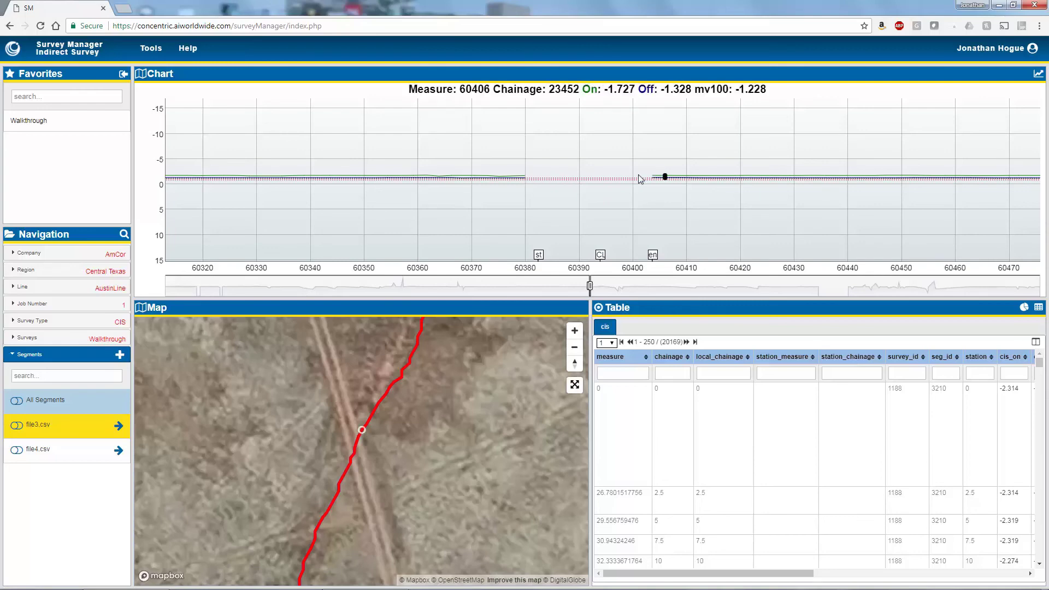
# Step: Show the table's note1 rows at 60380, including 'end sm skip', then zoom the chart out fully
pyautogui.click(525, 178)
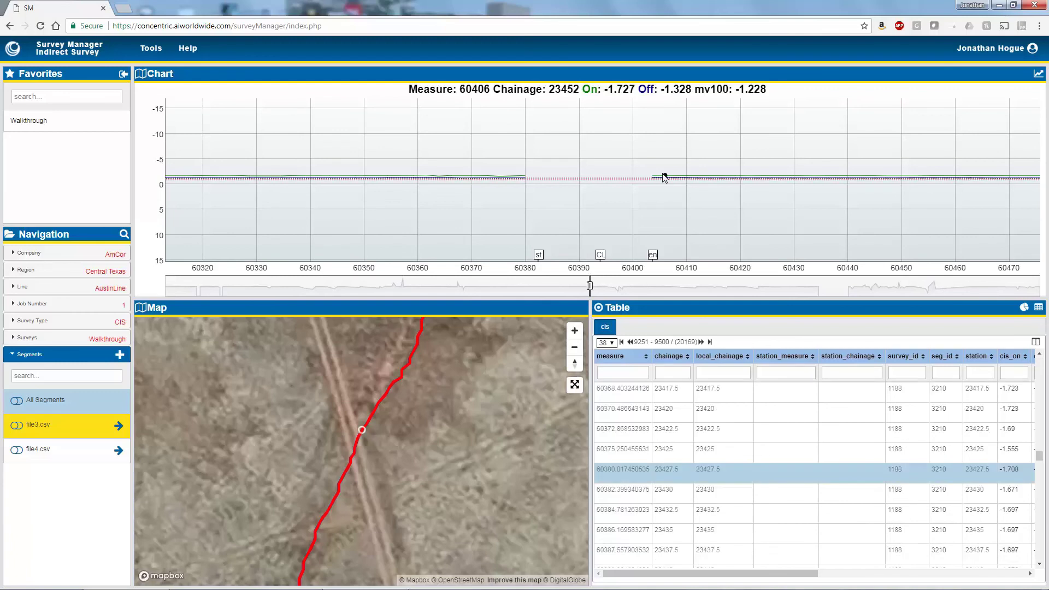
pyautogui.moveTo(768, 572); pyautogui.dragTo(883, 504)
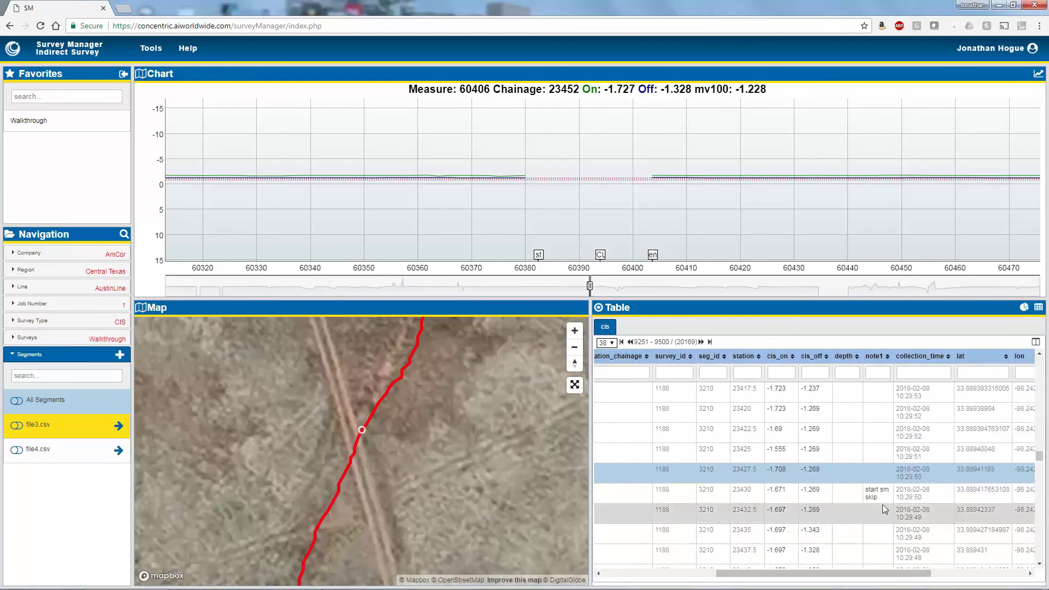
pyautogui.click(1039, 565)
pyautogui.click(1039, 566)
pyautogui.click(1040, 566)
pyautogui.click(1040, 565)
pyautogui.click(1040, 566)
pyautogui.click(1039, 565)
pyautogui.click(1040, 565)
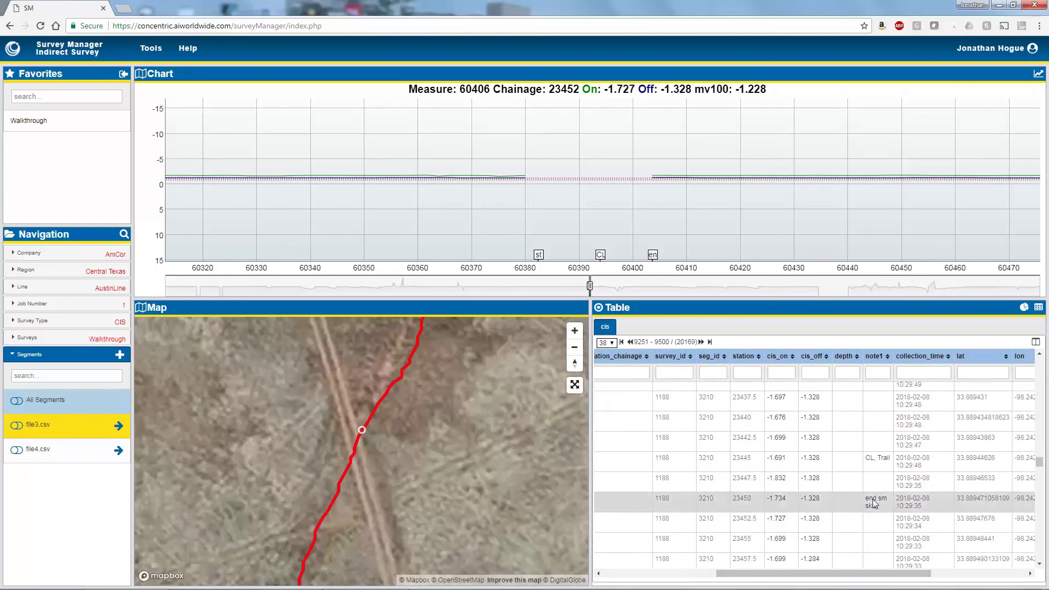
pyautogui.doubleClick(490, 169)
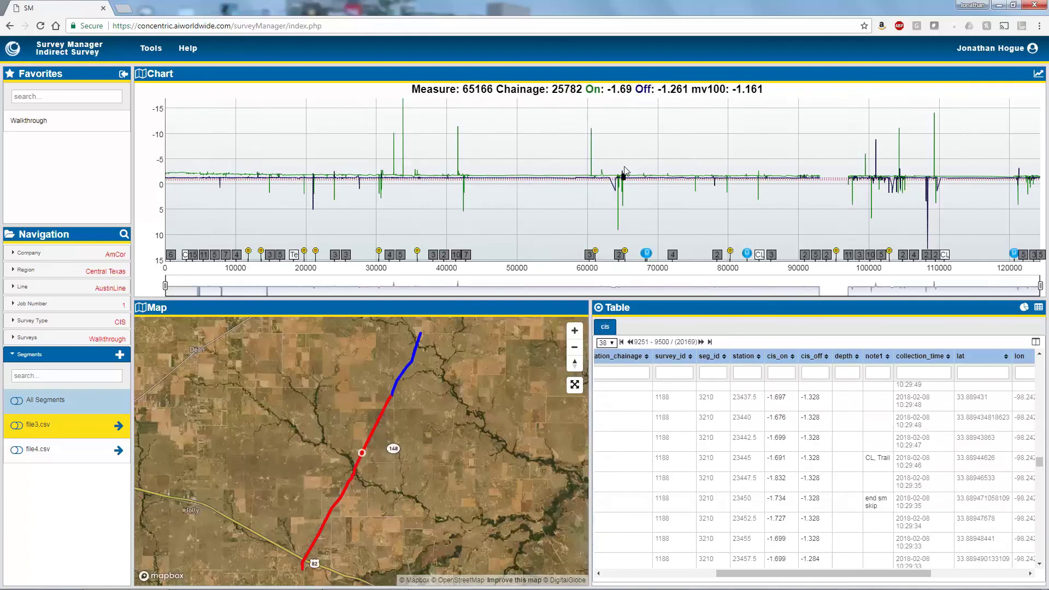